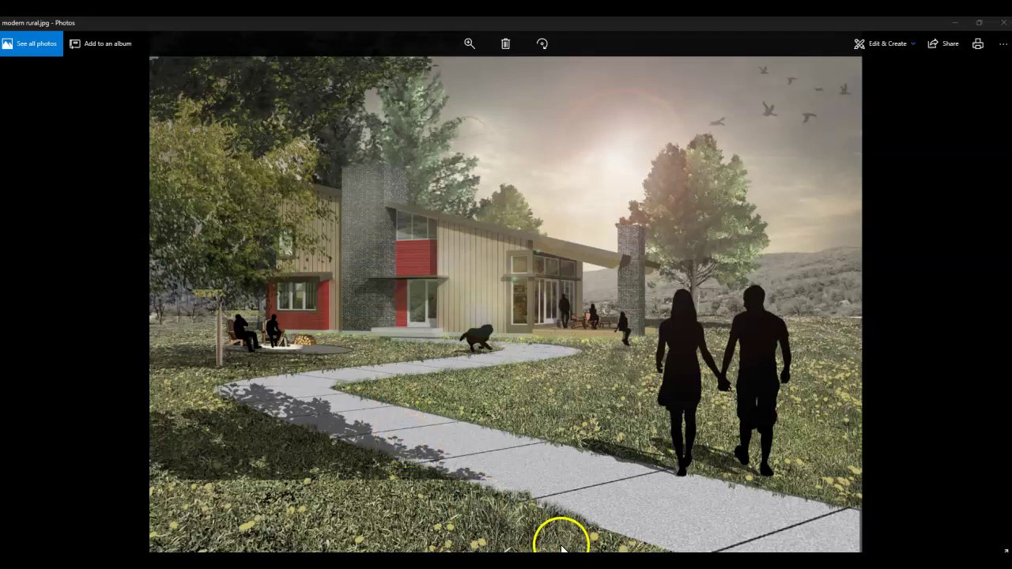
# Step: Switch to the floor plans drawing in AutoCAD and start plotting the first floor plan as a single sheet
pyautogui.moveTo(553, 563)
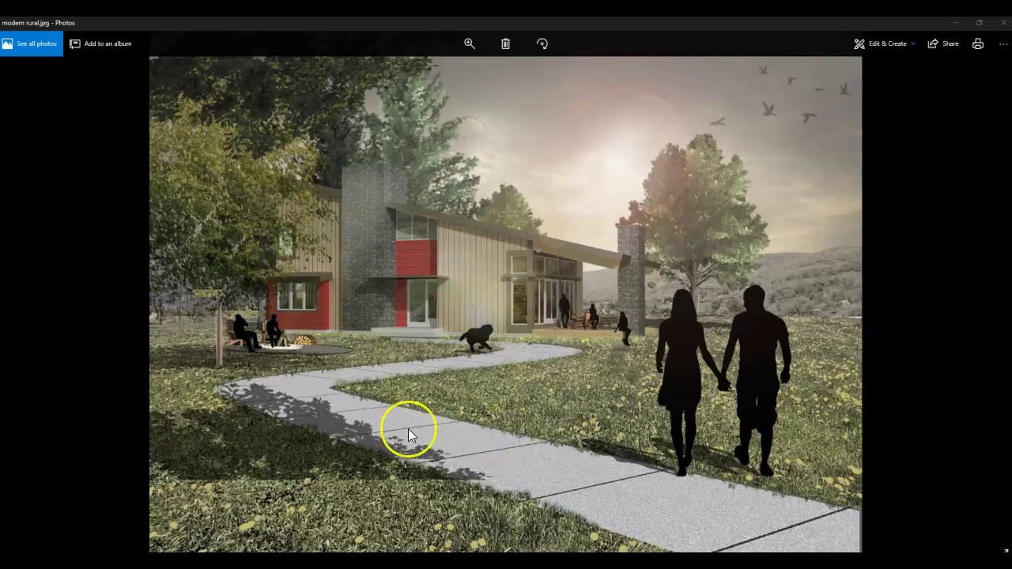
pyautogui.click(538, 562)
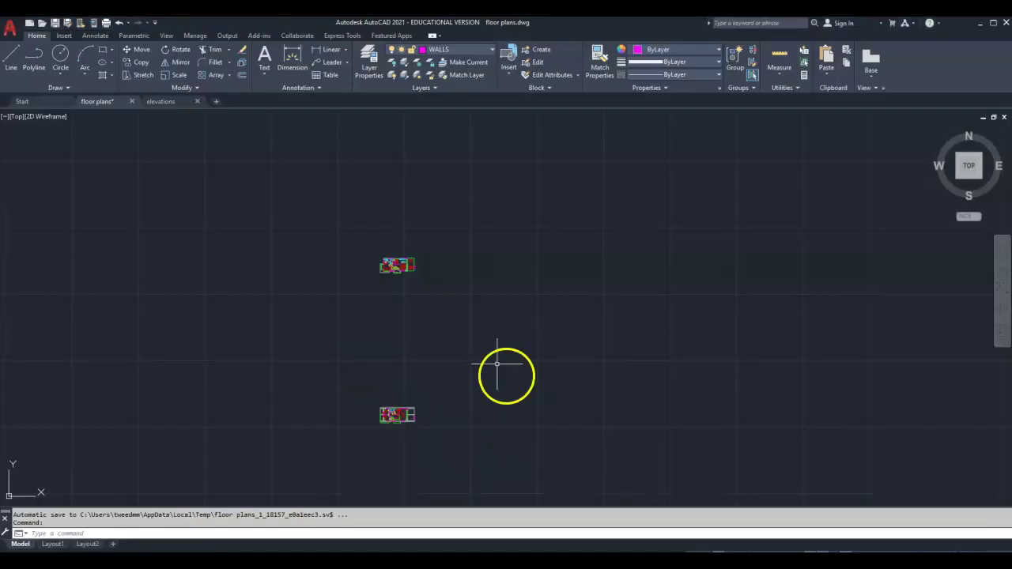
pyautogui.scroll(2, 398, 412)
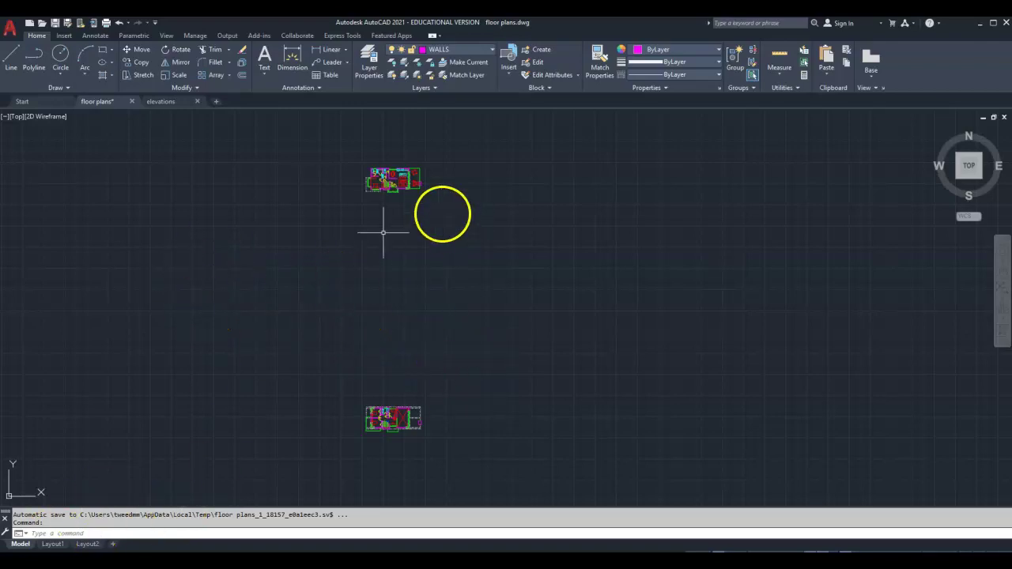
pyautogui.scroll(5, 381, 162)
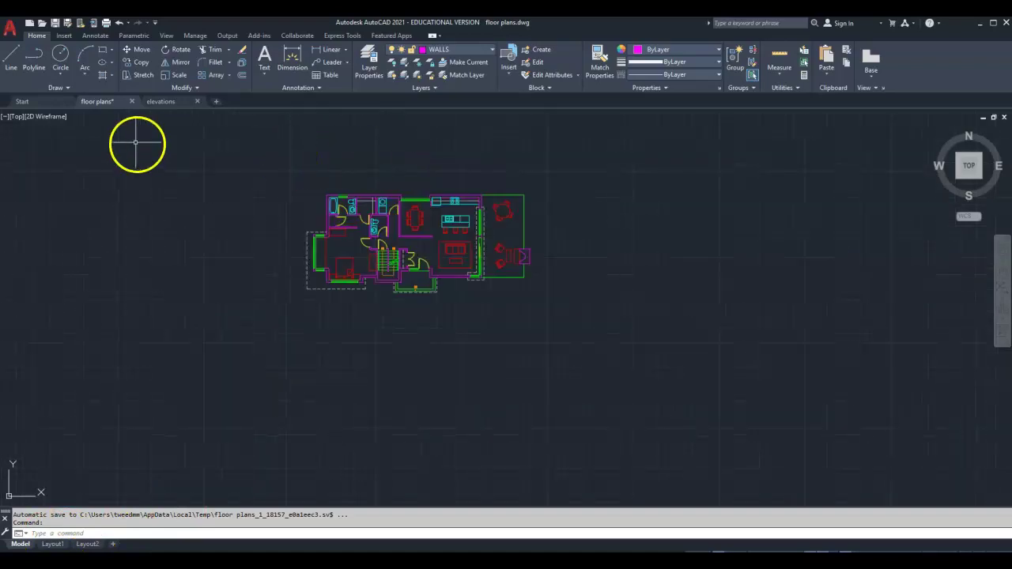
pyautogui.click(106, 23)
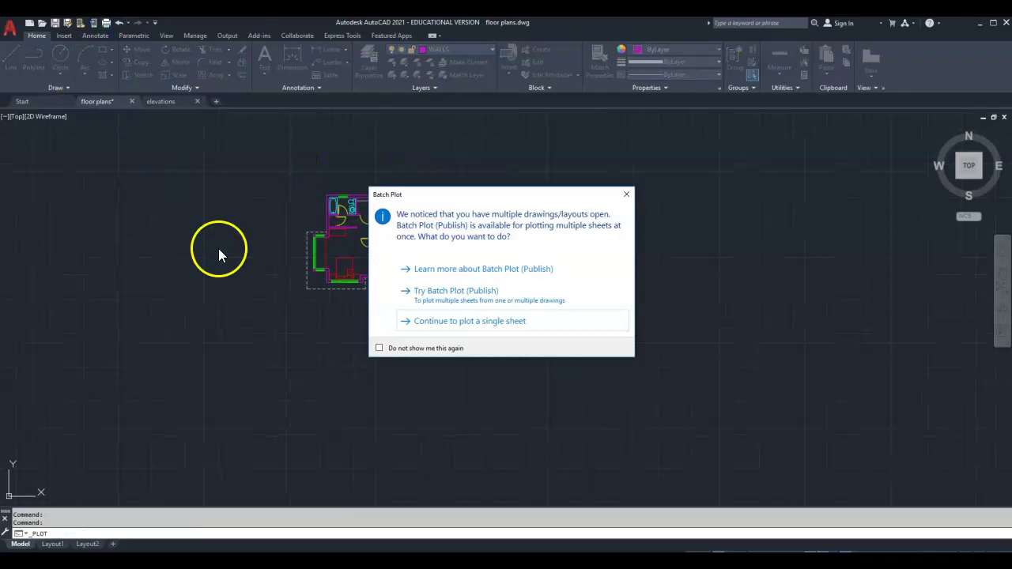
pyautogui.click(504, 321)
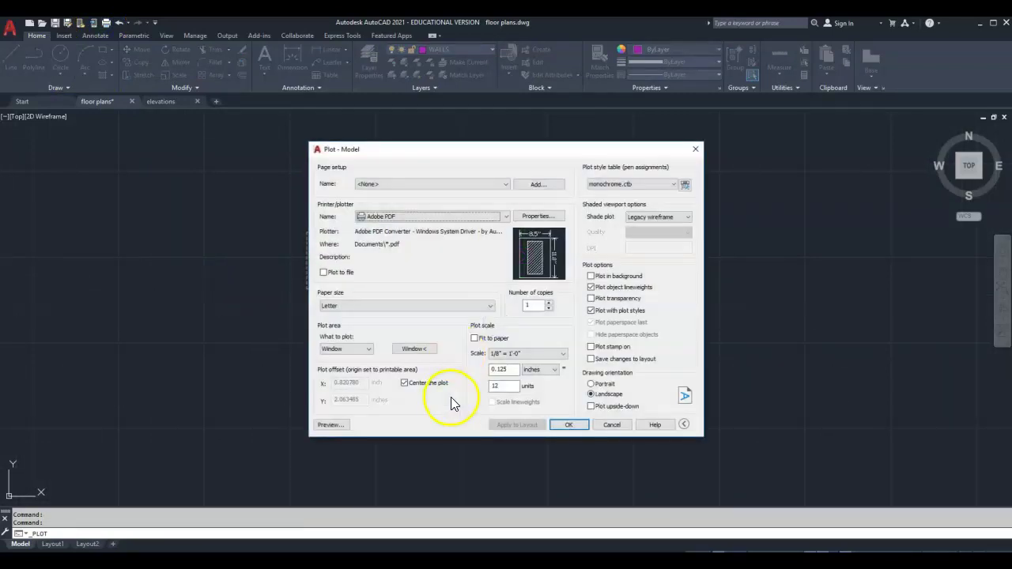
# Step: Choose Adobe PDF as the plotter and set the plot scale to 1/8" = 1'-0"
pyautogui.click(409, 217)
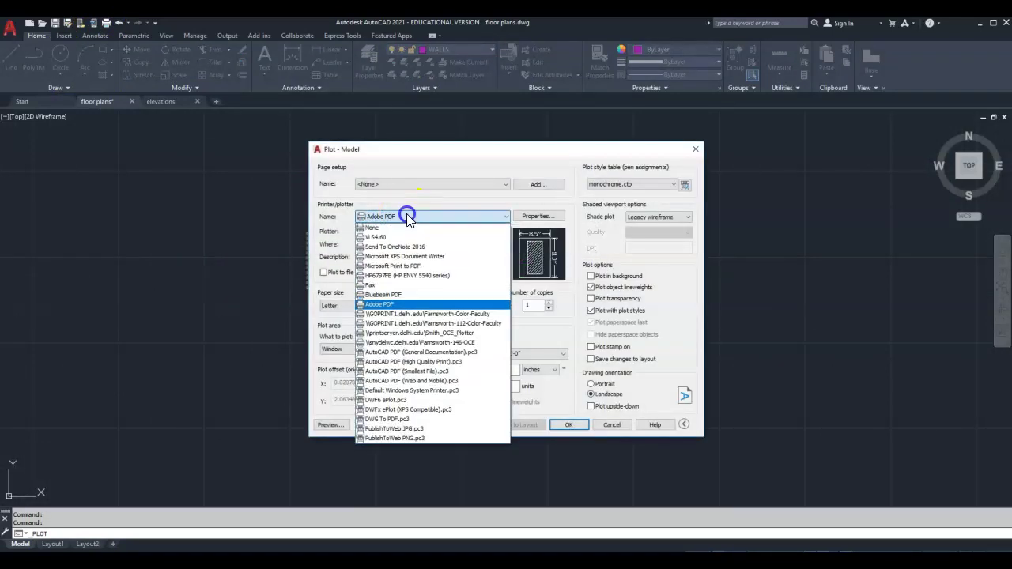
pyautogui.click(391, 306)
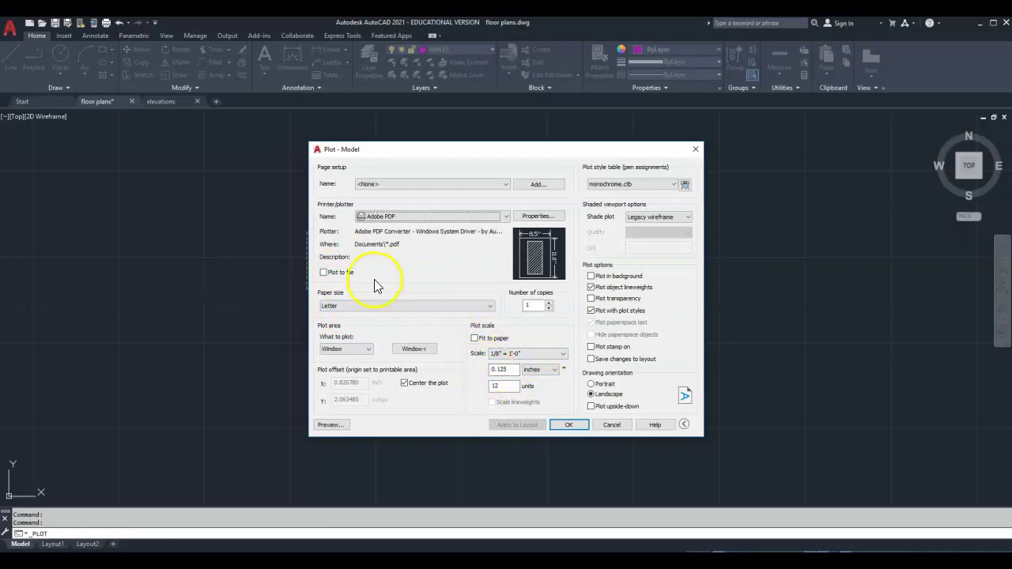
pyautogui.click(515, 353)
pyautogui.click(516, 496)
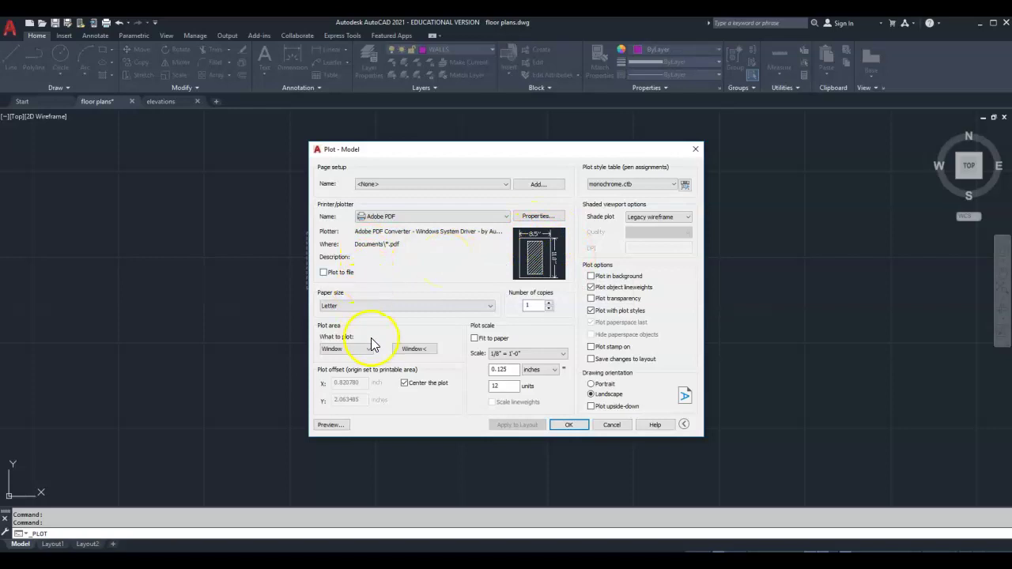
# Step: Set the plot area to a window that encloses the whole first floor plan
pyautogui.click(423, 348)
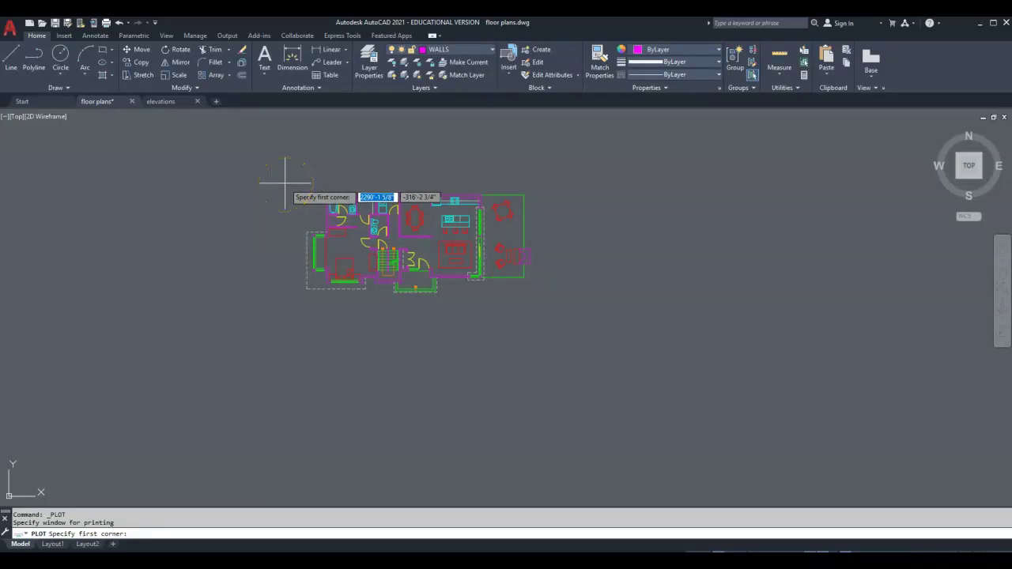
pyautogui.press('Escape')
pyautogui.click(369, 350)
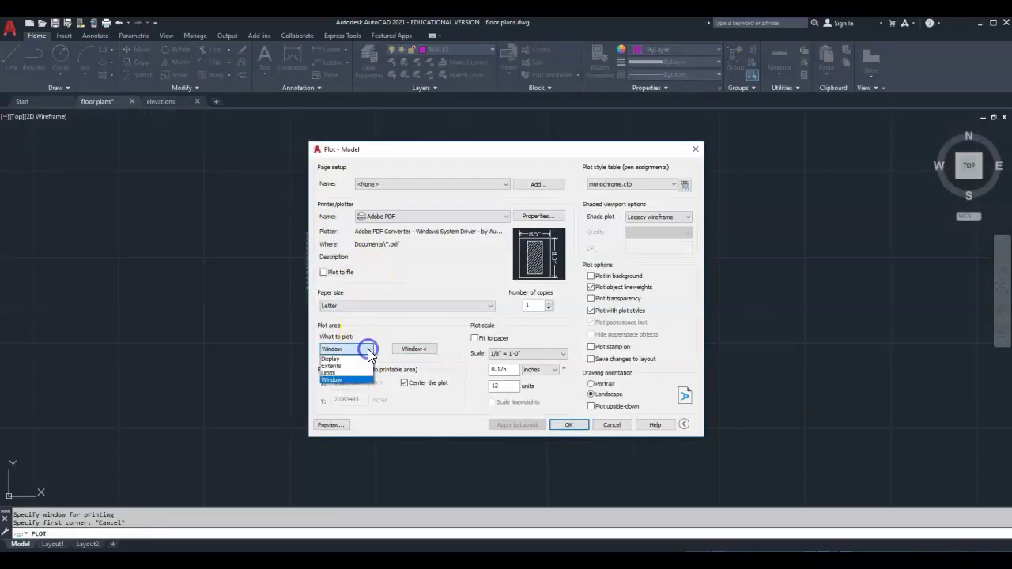
pyautogui.click(343, 380)
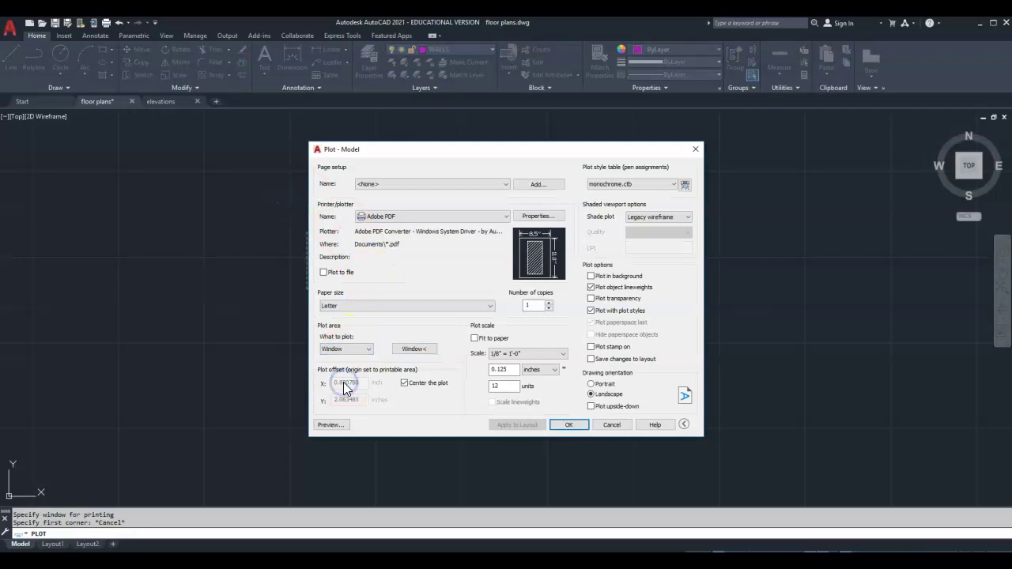
pyautogui.click(414, 349)
pyautogui.click(279, 183)
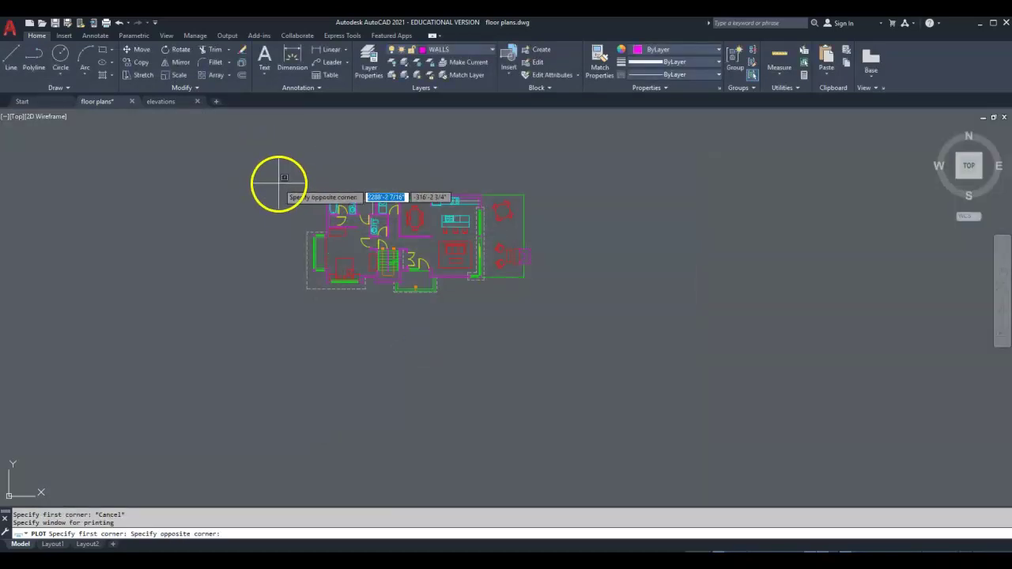
pyautogui.click(540, 303)
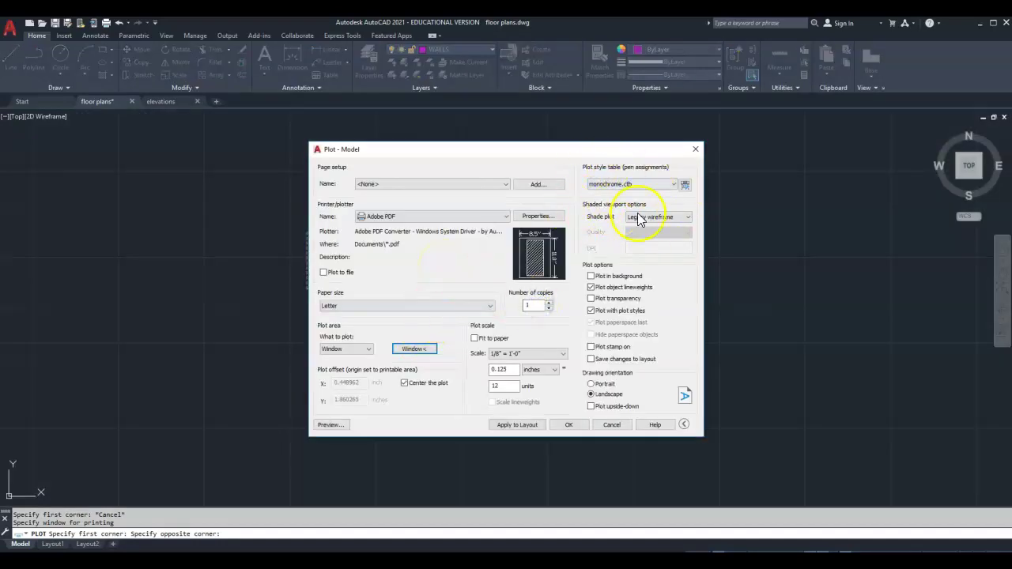
# Step: Assign the monochrome.ctb plot style table to the plot and to all layouts
pyautogui.click(598, 187)
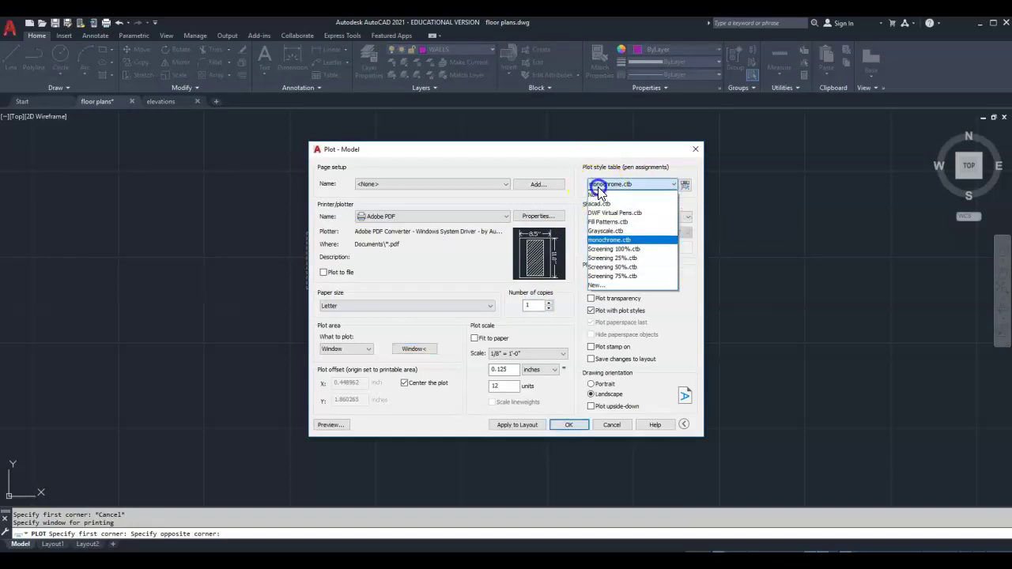
pyautogui.click(609, 240)
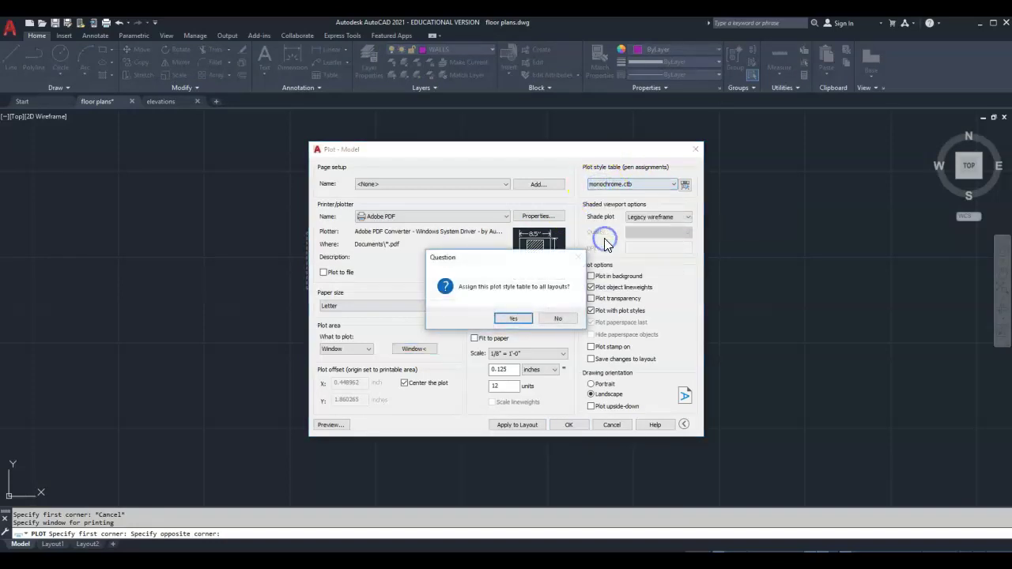
pyautogui.click(522, 318)
# Step: Preview the first floor plan sheet and plot it from the preview
pyautogui.click(331, 425)
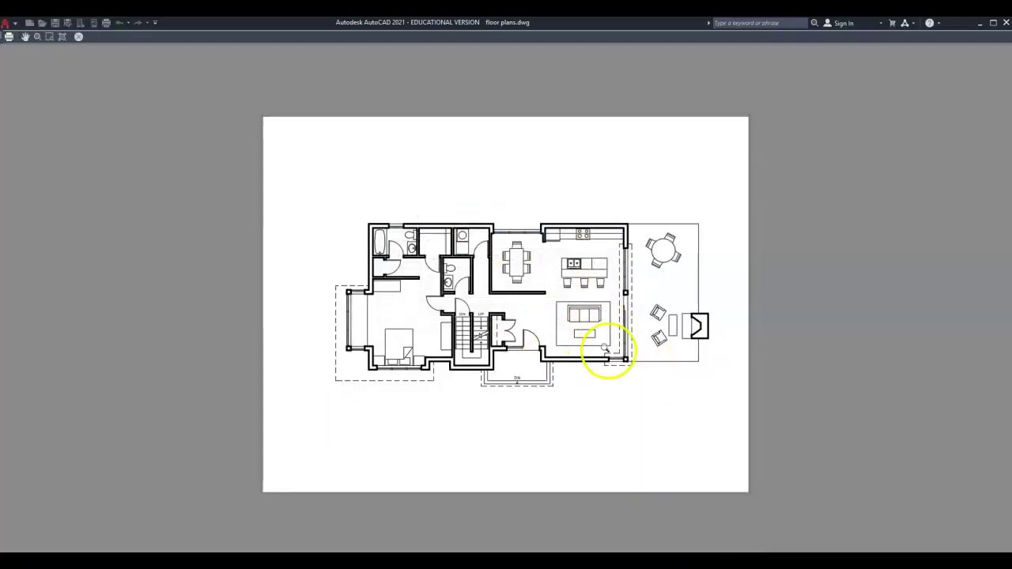
pyautogui.rightClick(380, 169)
pyautogui.click(408, 190)
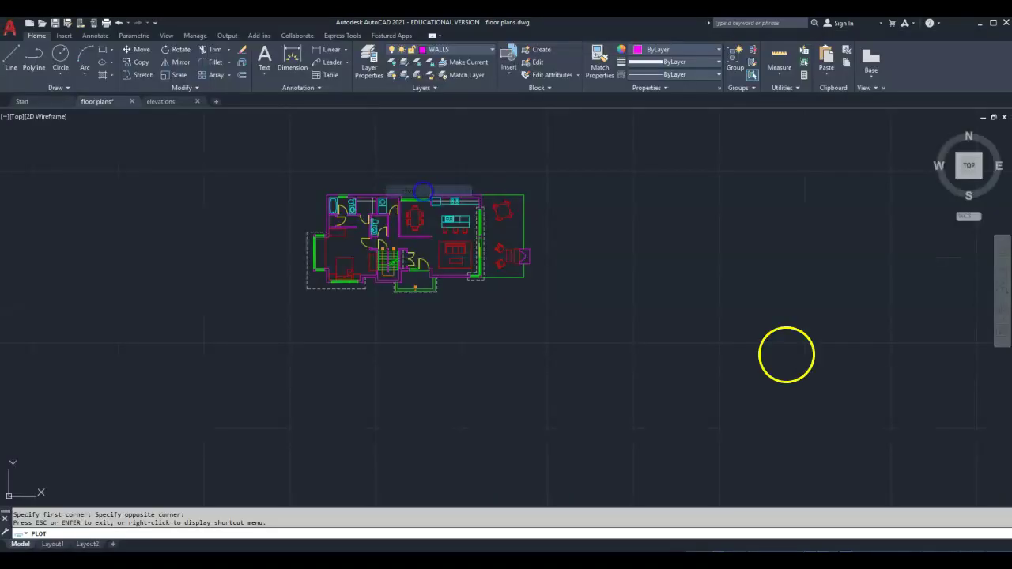
pyautogui.click(543, 320)
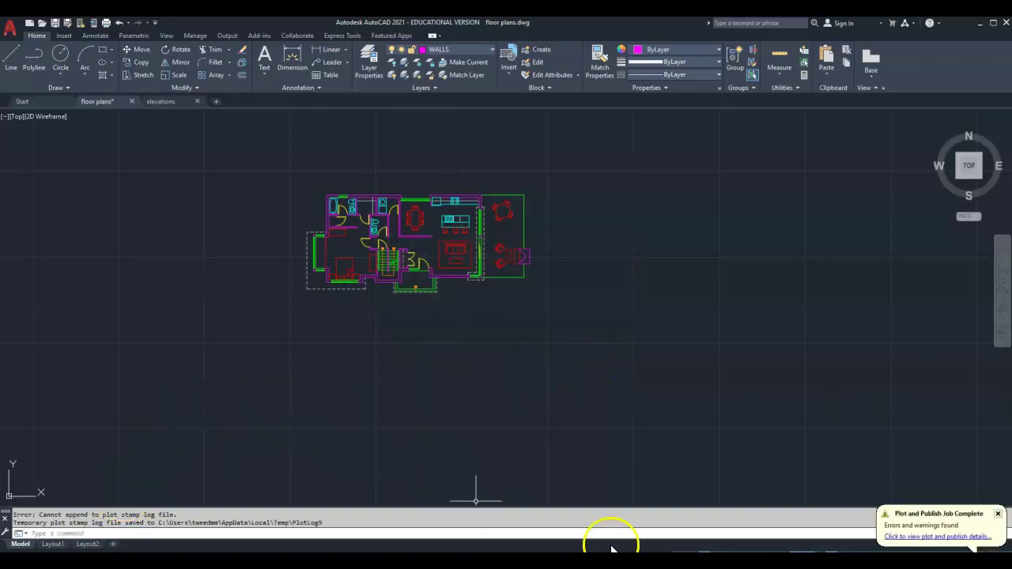
# Step: Plot the first floor plan again and save the PDF as "1st floor plan" in the presentation board folder
pyautogui.hotkey('ctrl', 'p')
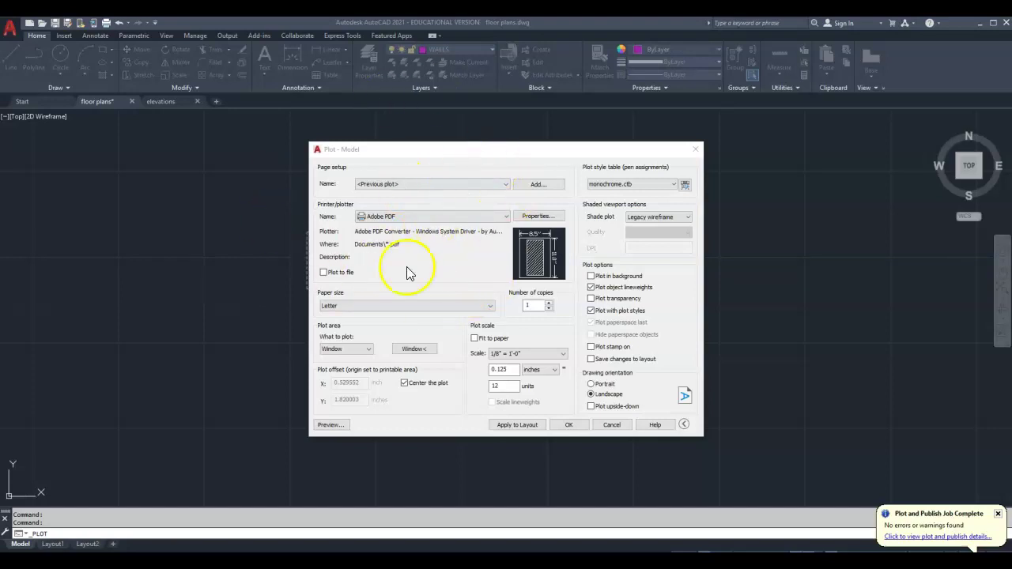
pyautogui.click(568, 424)
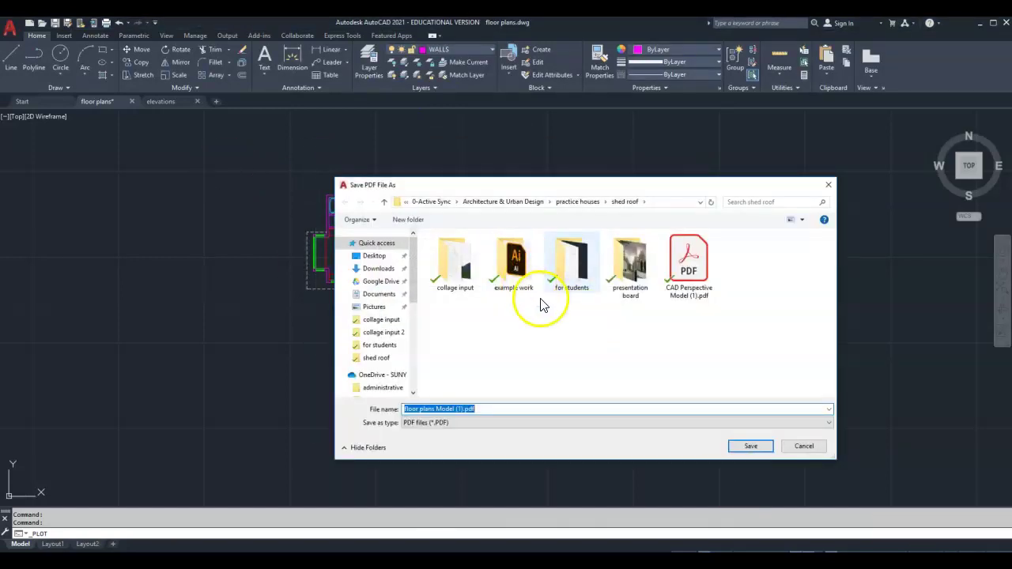
pyautogui.click(627, 271)
pyautogui.doubleClick(627, 271)
pyautogui.doubleClick(502, 410)
pyautogui.write('1st floor plan')
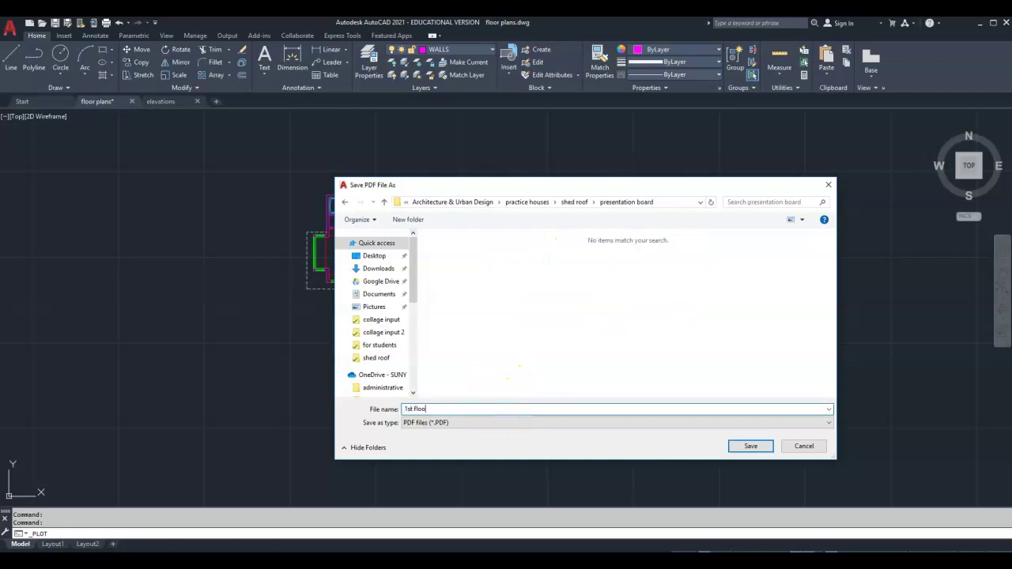
pyautogui.click(750, 446)
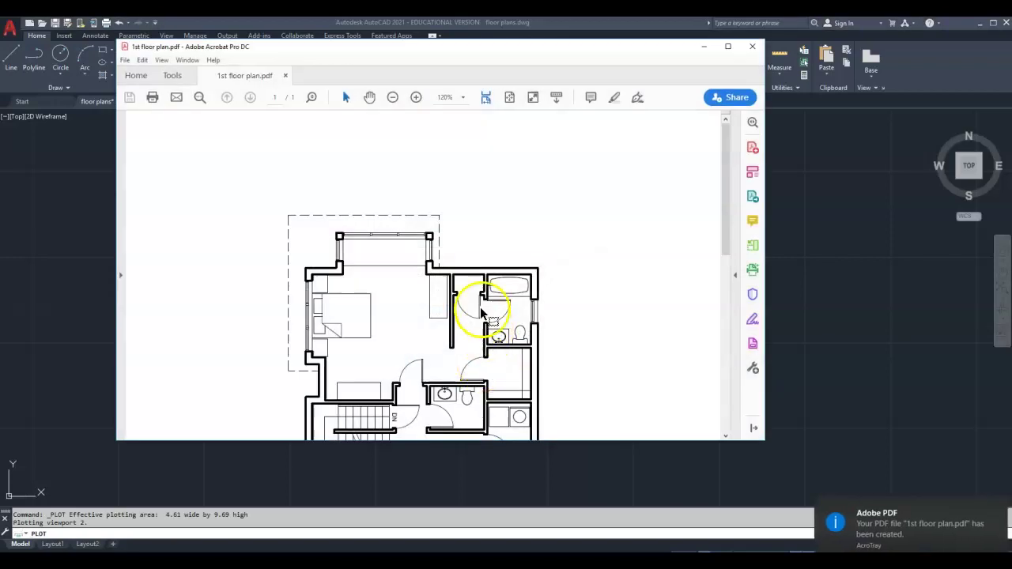
# Step: Start a single-sheet plot for the second floor plan and load the previous plot's page setup
pyautogui.scroll(-3, 484, 309)
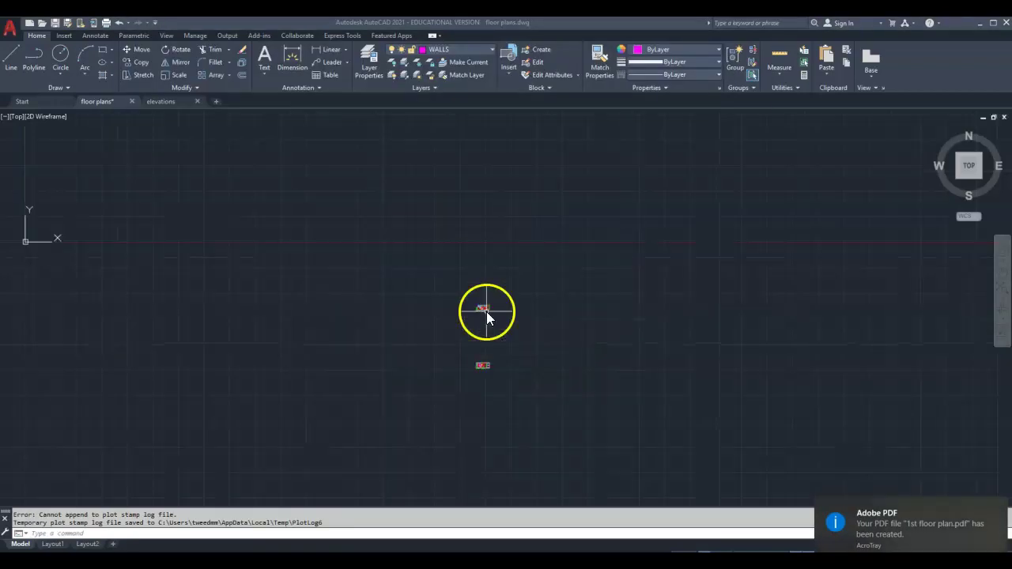
pyautogui.scroll(5, 486, 312)
pyautogui.scroll(-6, 515, 309)
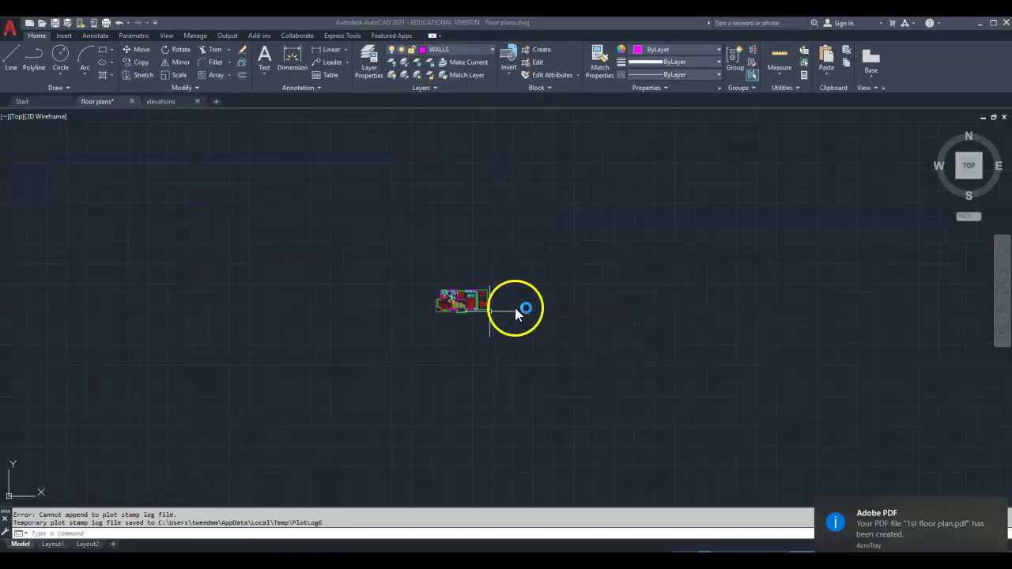
pyautogui.scroll(8, 431, 280)
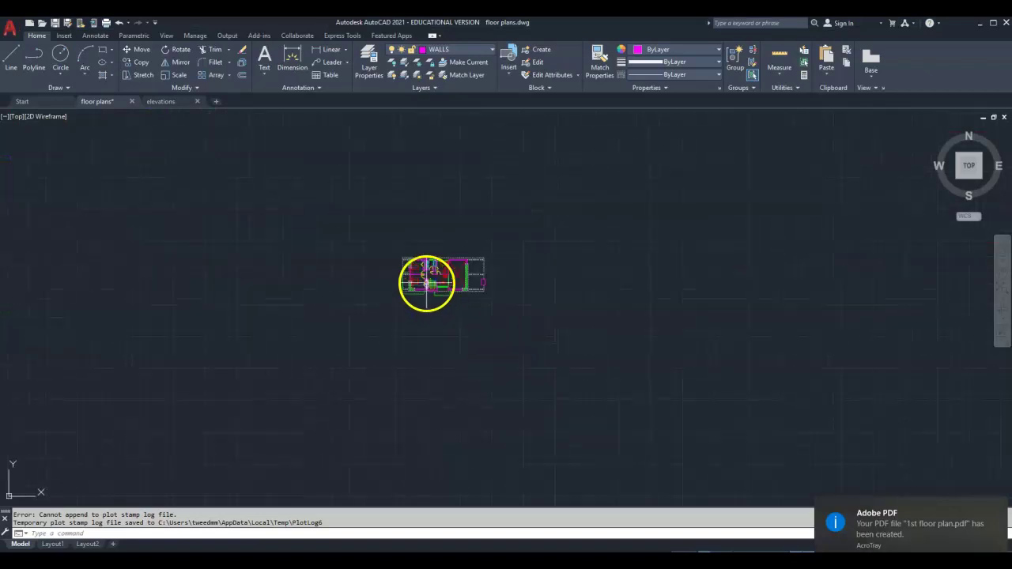
pyautogui.click(106, 23)
pyautogui.click(447, 320)
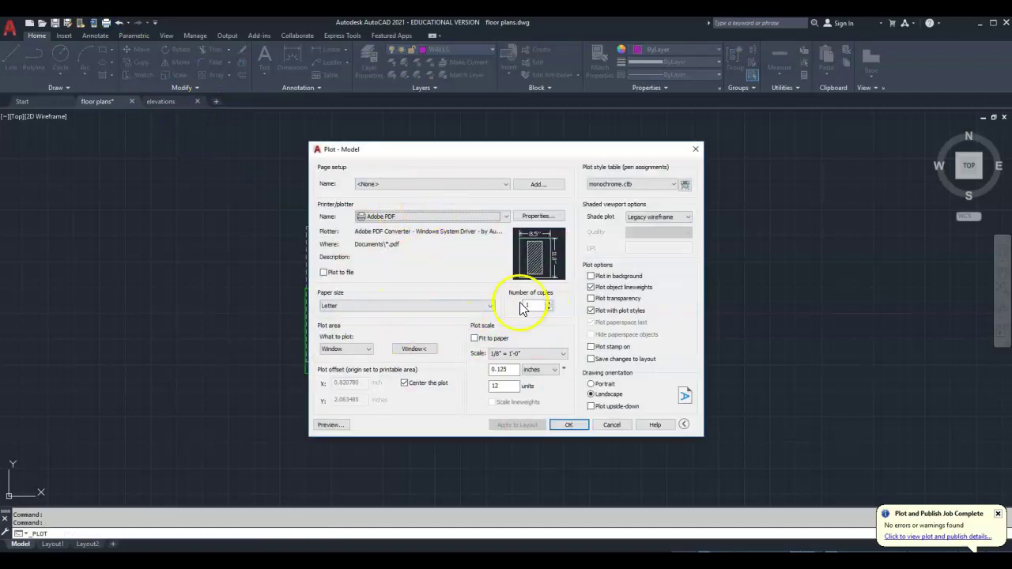
pyautogui.click(437, 186)
pyautogui.click(421, 205)
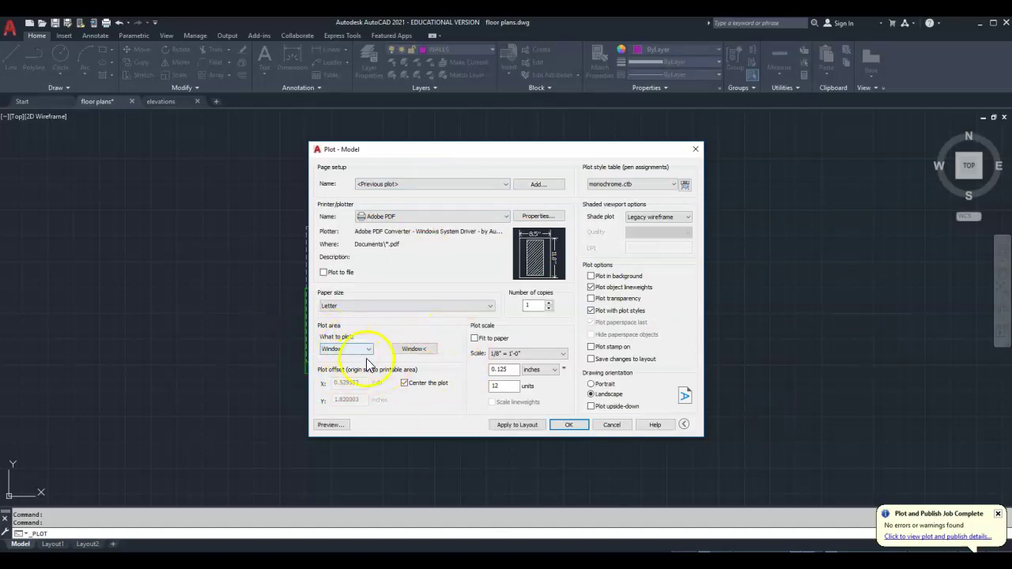
# Step: Define a new plot window that encloses the whole second floor plan
pyautogui.click(405, 350)
pyautogui.click(282, 204)
pyautogui.click(662, 386)
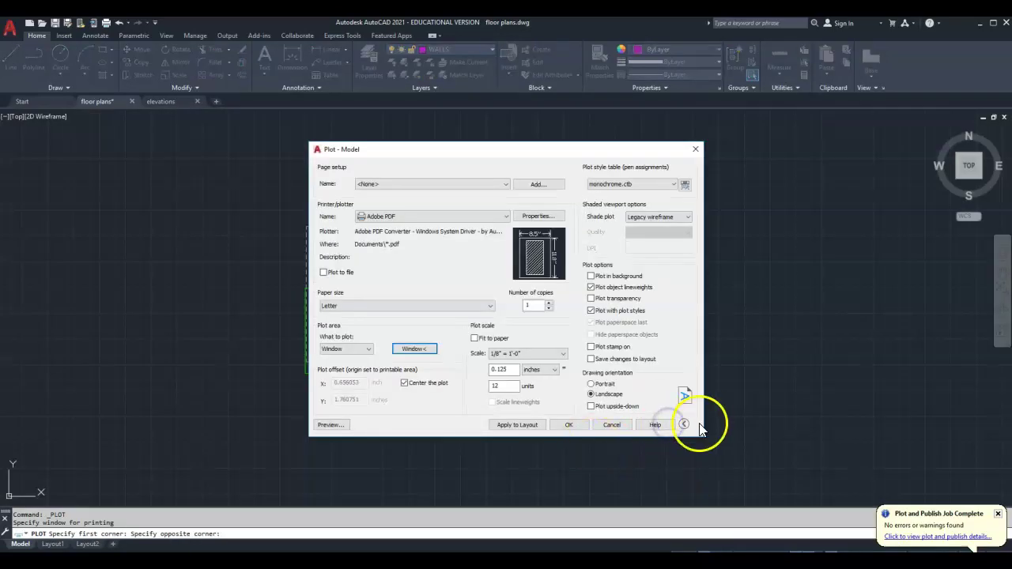
# Step: Plot the sheet to PDF and save it as "2nd floor plan" in the presentation board folder
pyautogui.click(579, 426)
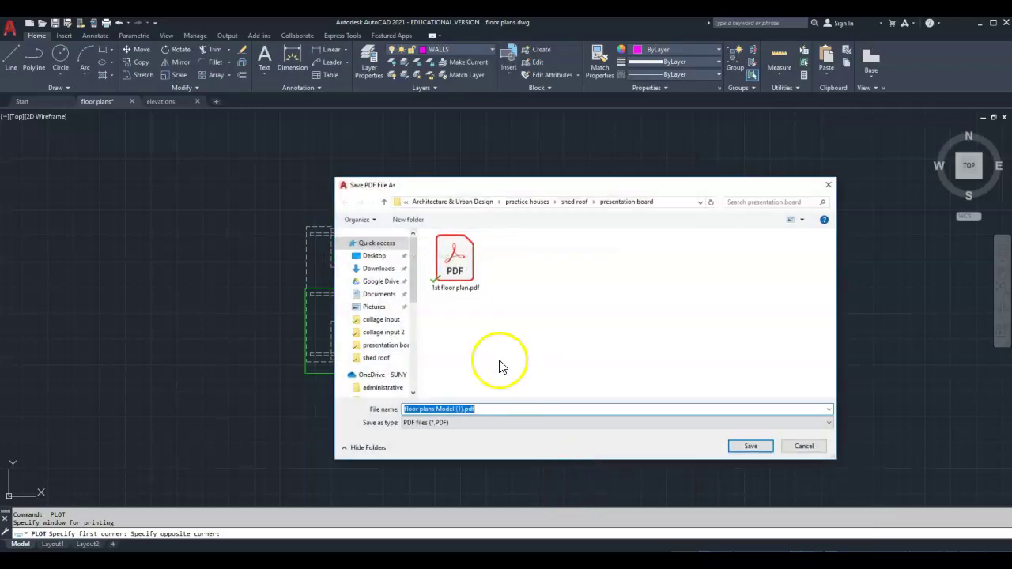
pyautogui.write('2nd floor plan')
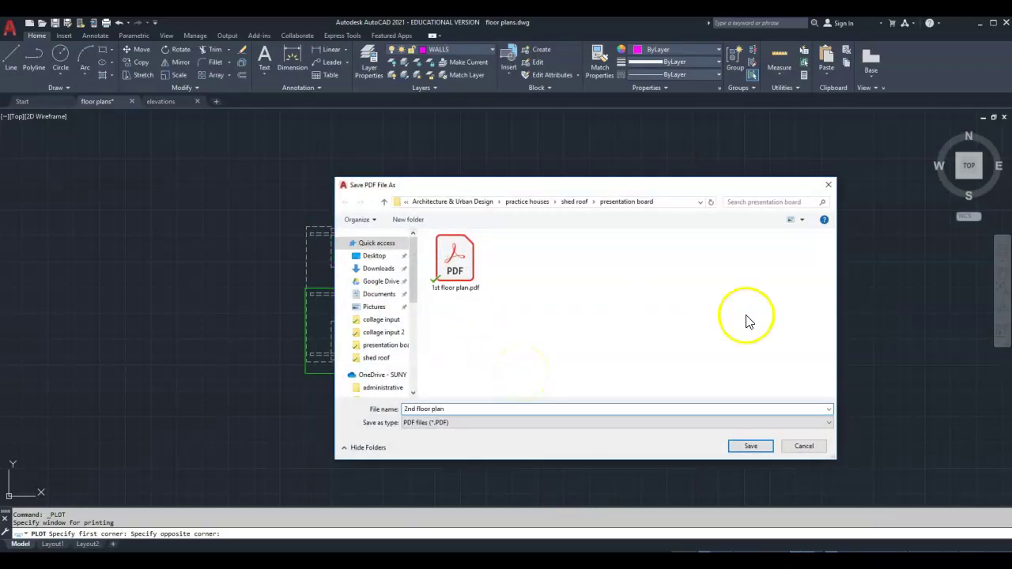
pyautogui.click(751, 445)
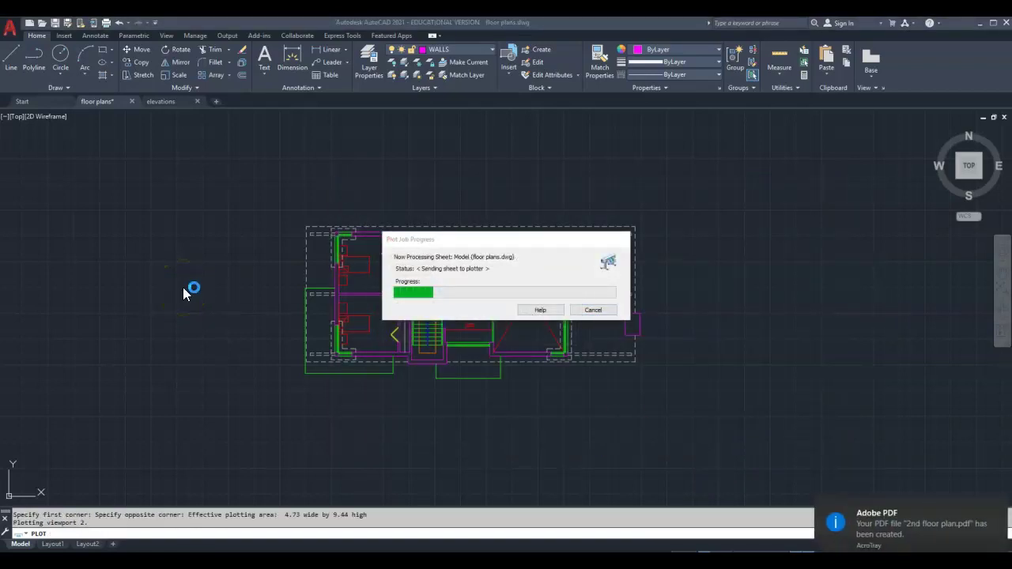
# Step: Leave the generated PDF and switch to the elevations drawing in AutoCAD
pyautogui.scroll(-2, 366, 219)
pyautogui.scroll(2, 374, 240)
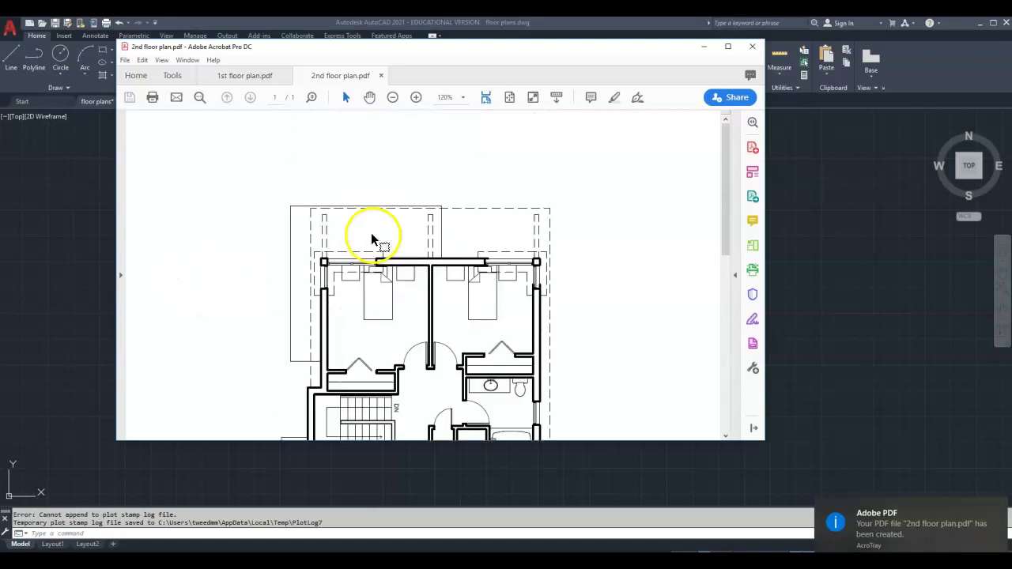
pyautogui.click(828, 219)
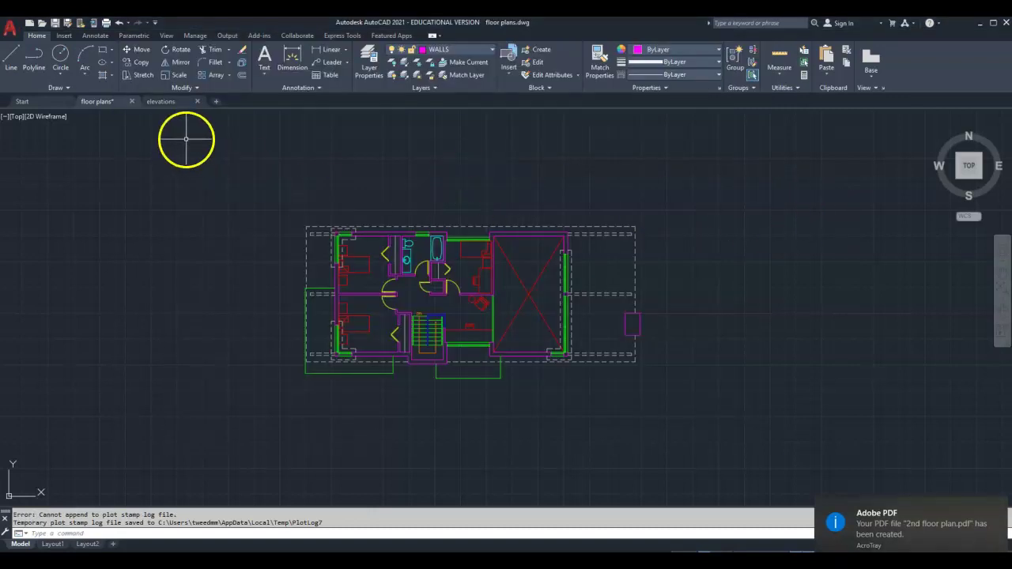
pyautogui.click(172, 100)
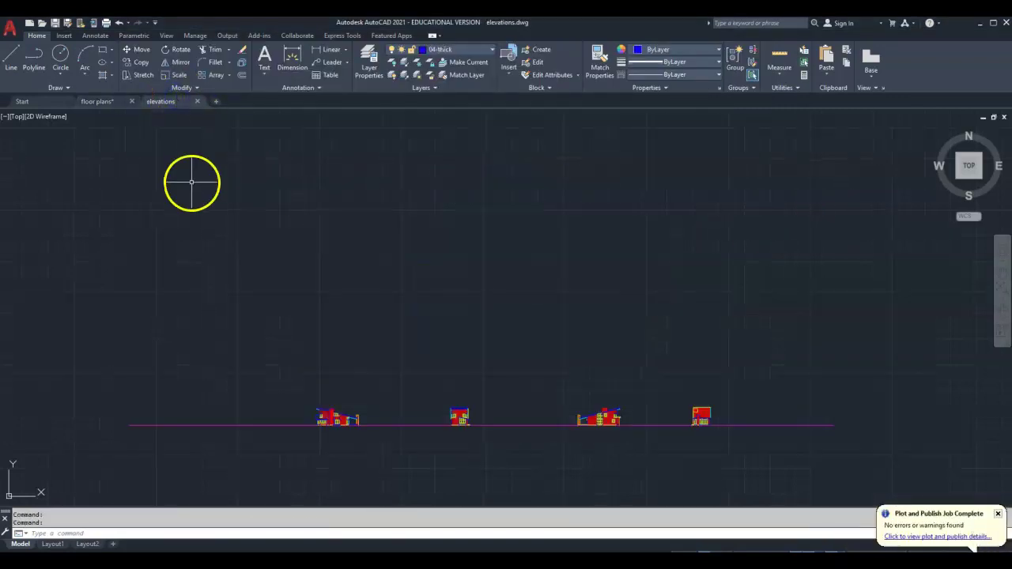
# Step: Start a single-sheet plot for the front elevation and load the previous plot's page setup
pyautogui.scroll(6, 324, 427)
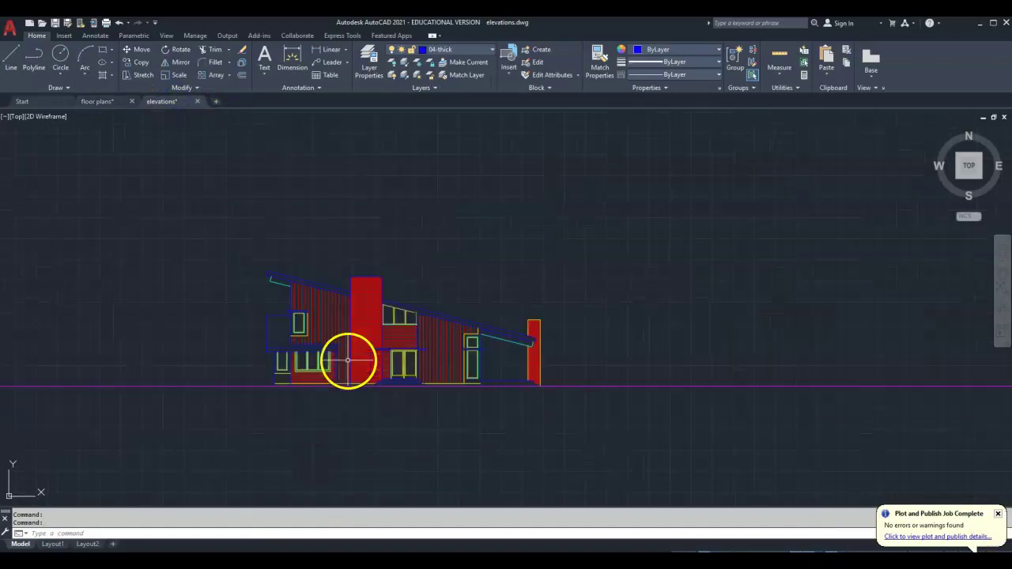
pyautogui.scroll(2, 348, 360)
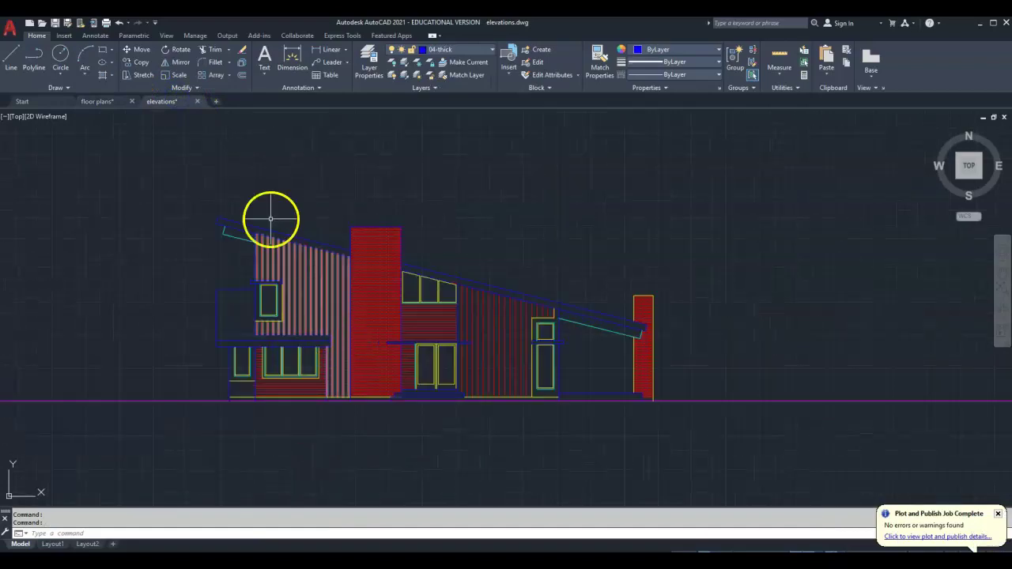
pyautogui.click(106, 24)
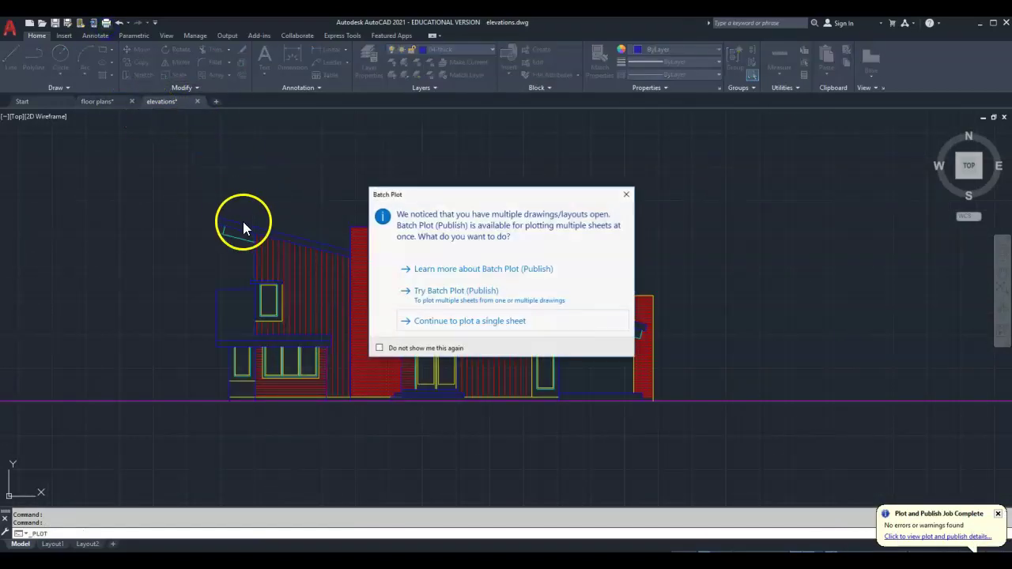
pyautogui.click(456, 324)
pyautogui.click(388, 184)
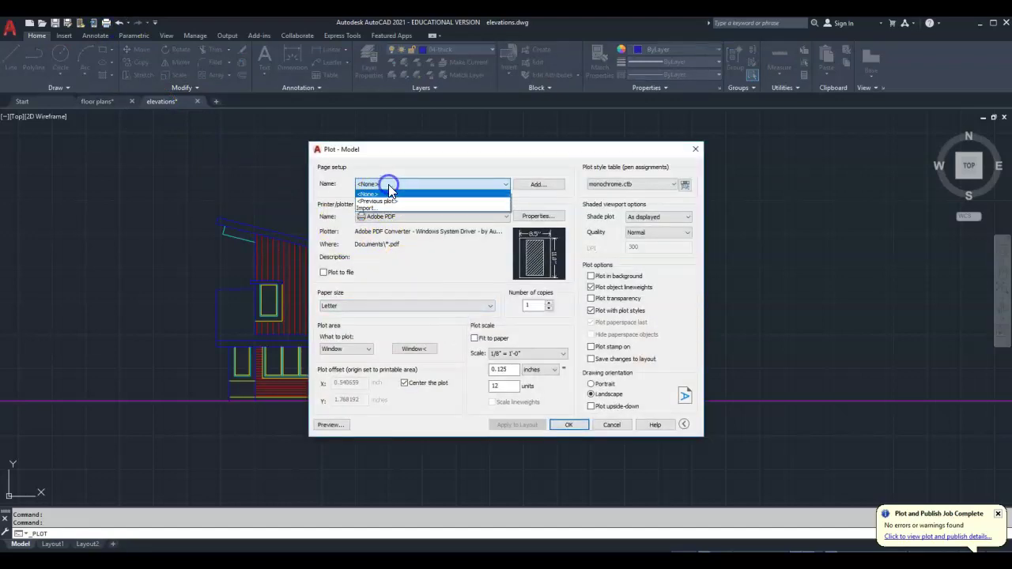
pyautogui.click(387, 201)
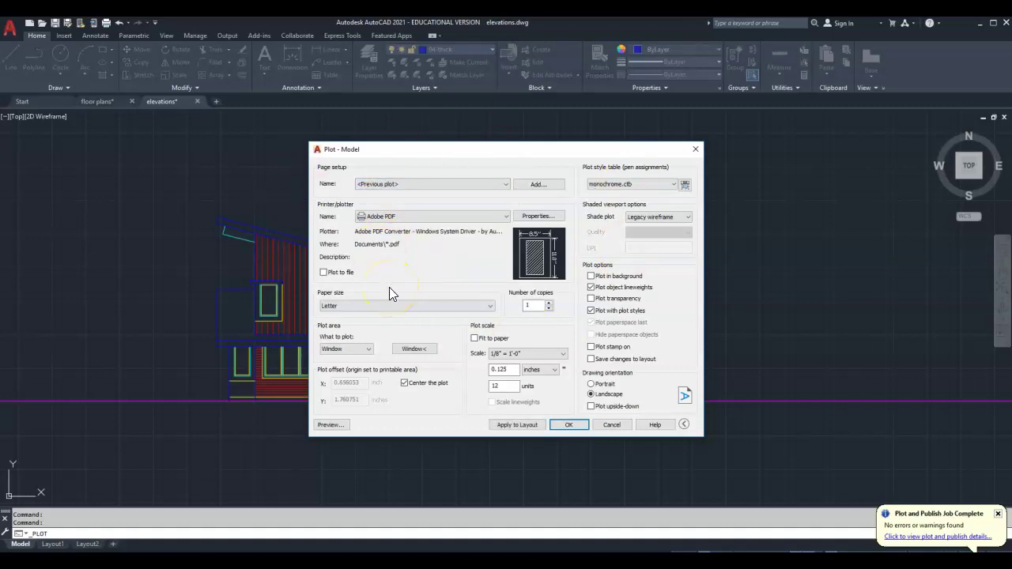
# Step: Define a new plot window that encloses the whole front elevation
pyautogui.click(418, 350)
pyautogui.click(419, 350)
pyautogui.click(188, 188)
pyautogui.click(671, 423)
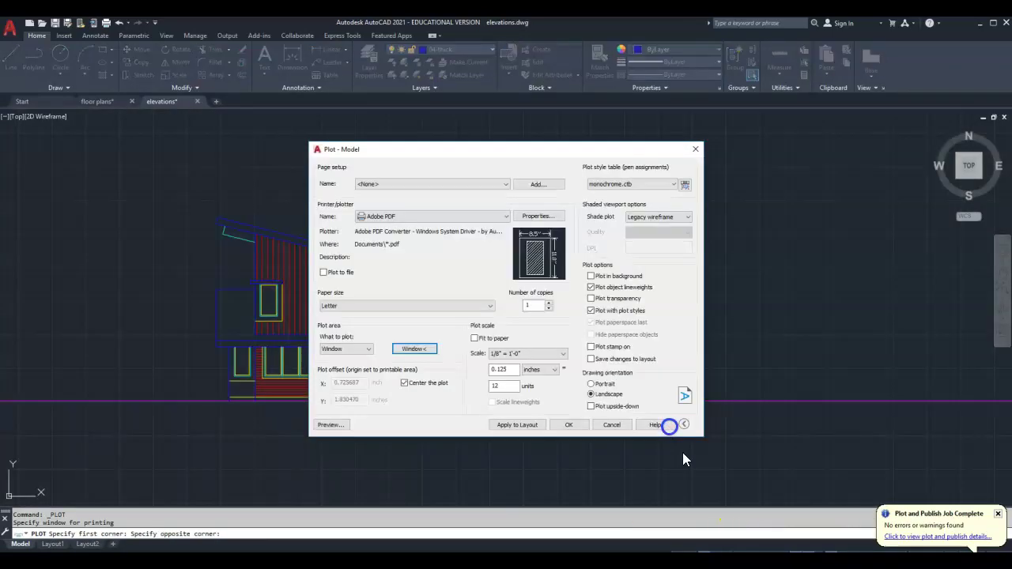
# Step: Plot the sheet to PDF as "front elevation" in the presentation board folder, then leave the generated PDF and return to the drawing
pyautogui.click(570, 425)
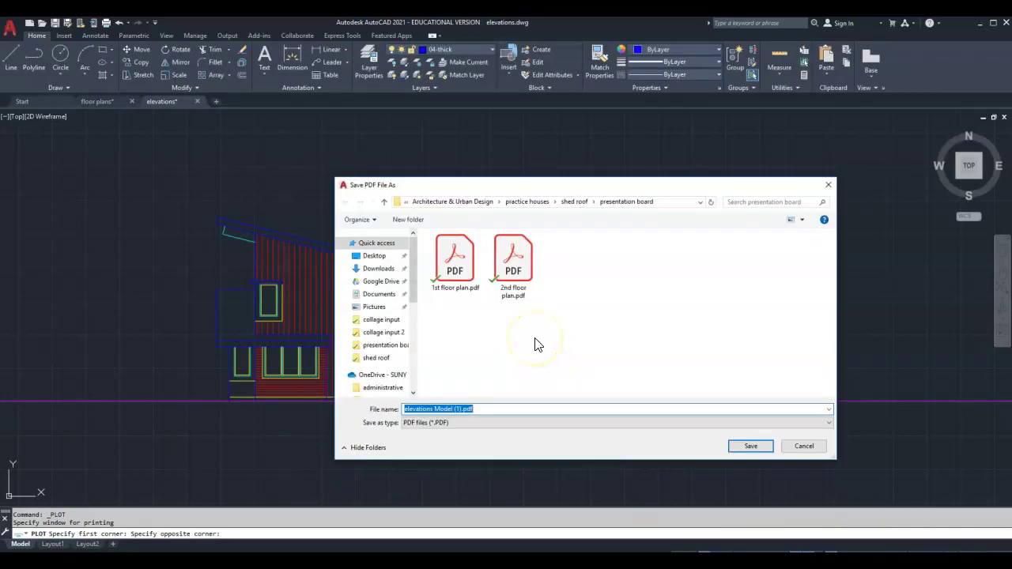
pyautogui.write('front elevation')
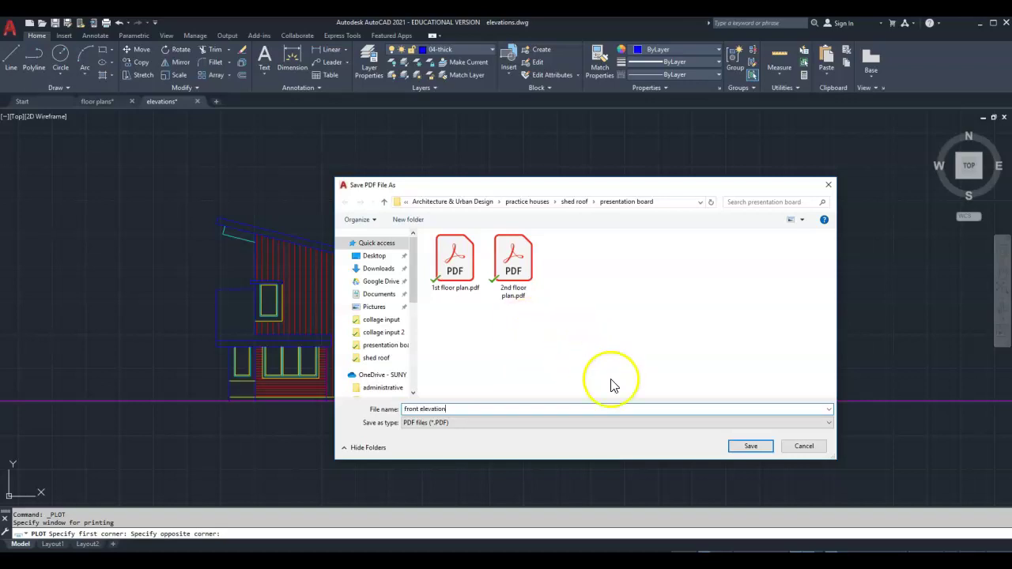
pyautogui.click(743, 447)
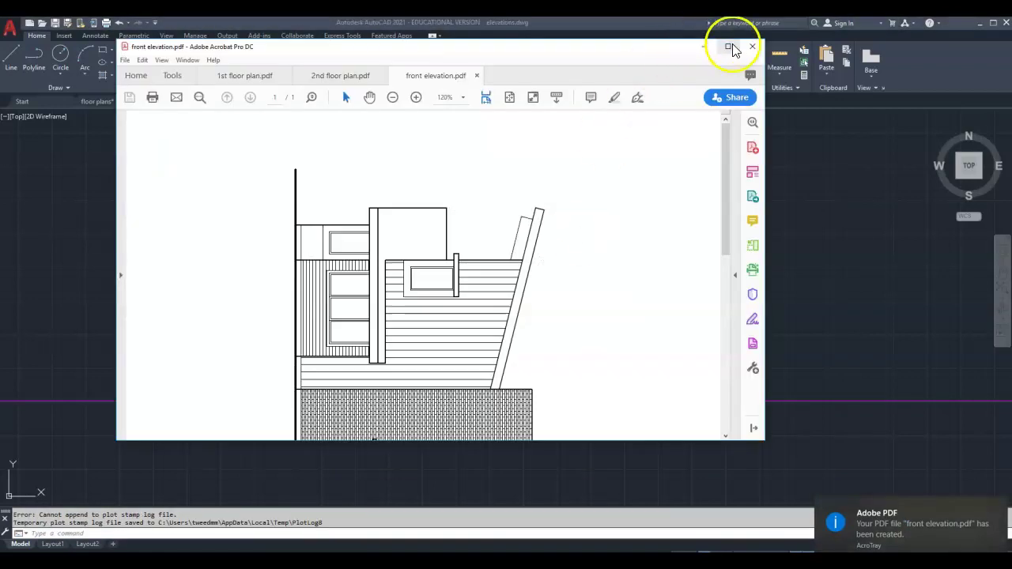
pyautogui.click(703, 46)
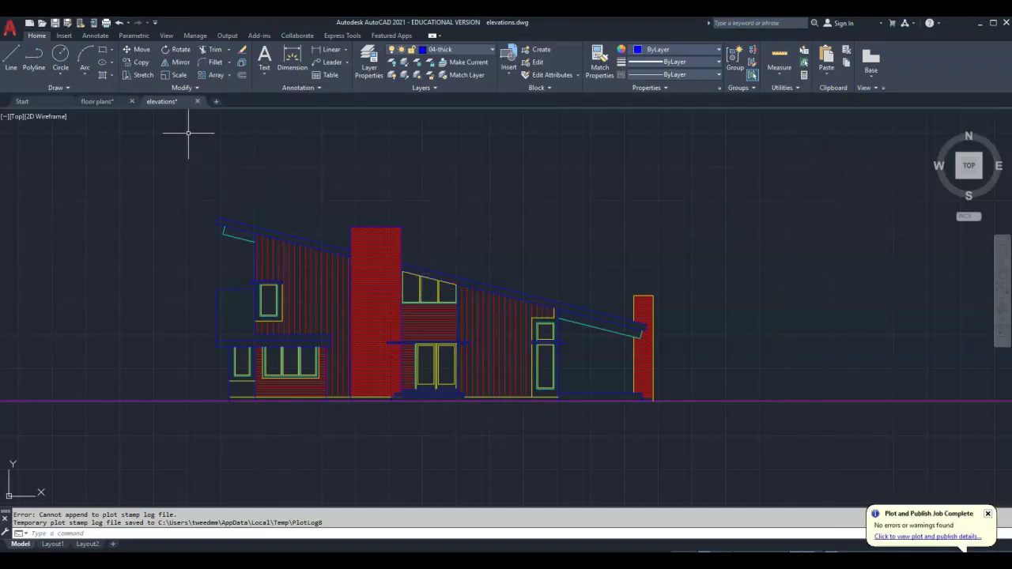
# Step: Look over the row of house elevations along the ground line to review the views still without a PDF
pyautogui.scroll(-4, 350, 170)
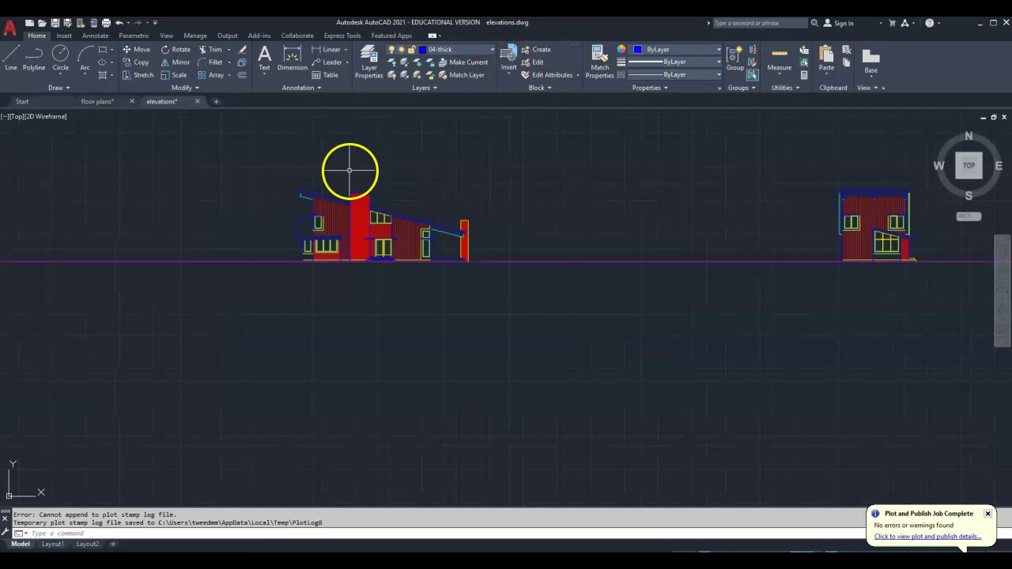
pyautogui.scroll(-2, 572, 185)
pyautogui.moveTo(572, 185); pyautogui.dragTo(407, 233, button='middle')
pyautogui.scroll(-2, 406, 233)
pyautogui.moveTo(527, 199)
pyautogui.mouseDown(button='middle')
pyautogui.moveTo(463, 207)
pyautogui.moveTo(531, 209)
pyautogui.mouseUp(button='middle')
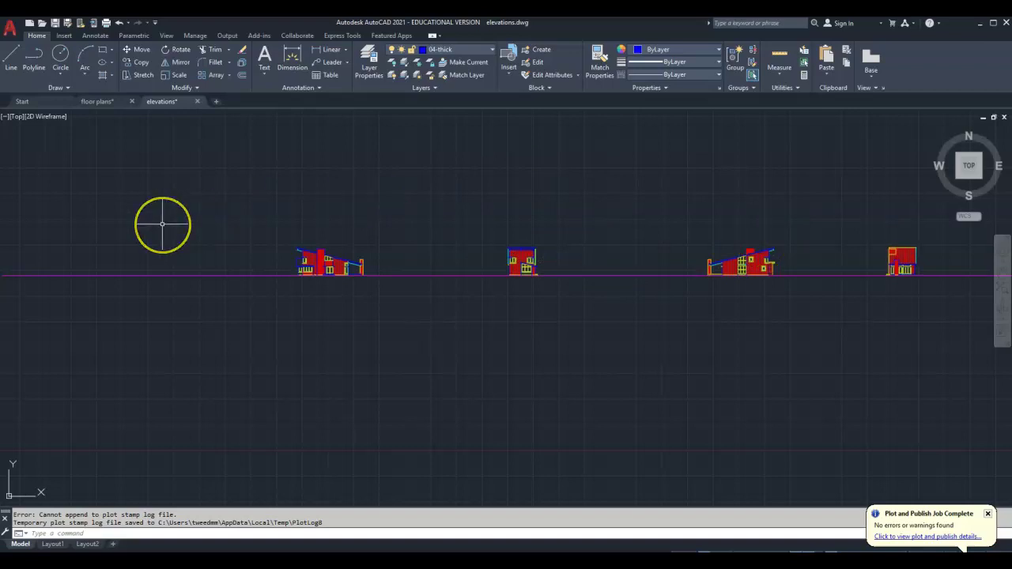
pyautogui.scroll(3, 264, 230)
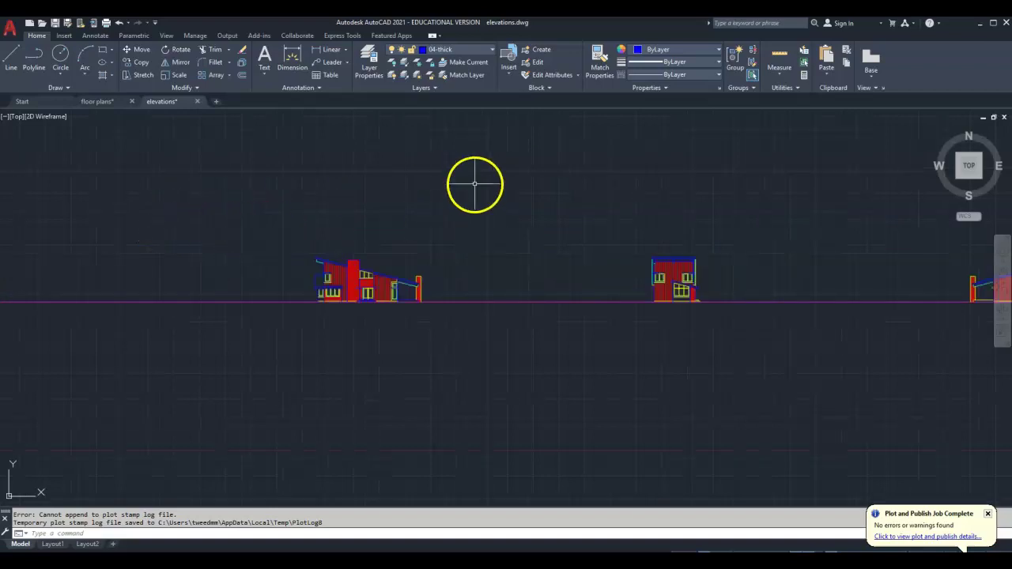
pyautogui.moveTo(474, 185); pyautogui.dragTo(353, 199, button='middle')
pyautogui.scroll(-3, 351, 200)
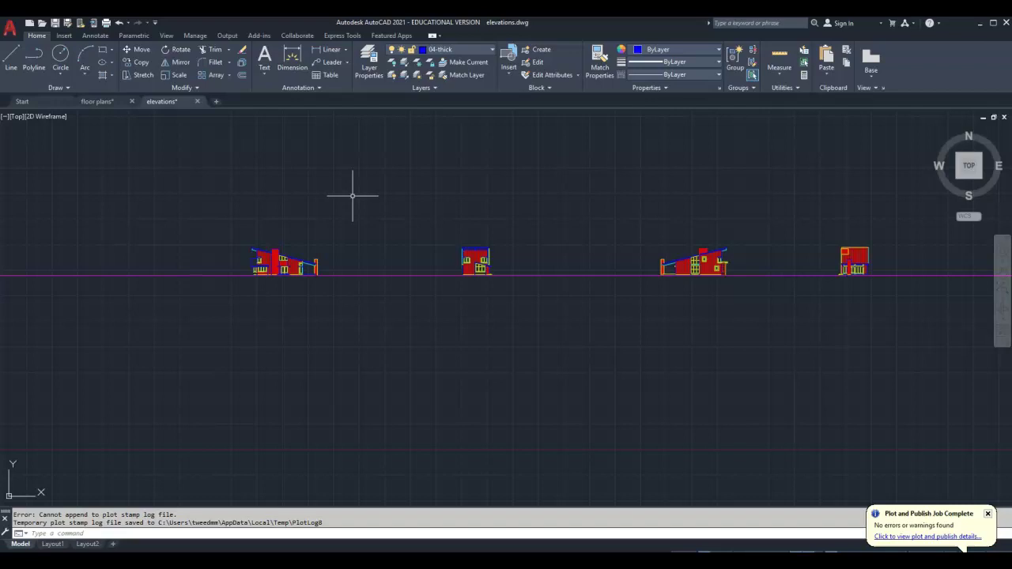
pyautogui.click(335, 214)
pyautogui.click(711, 560)
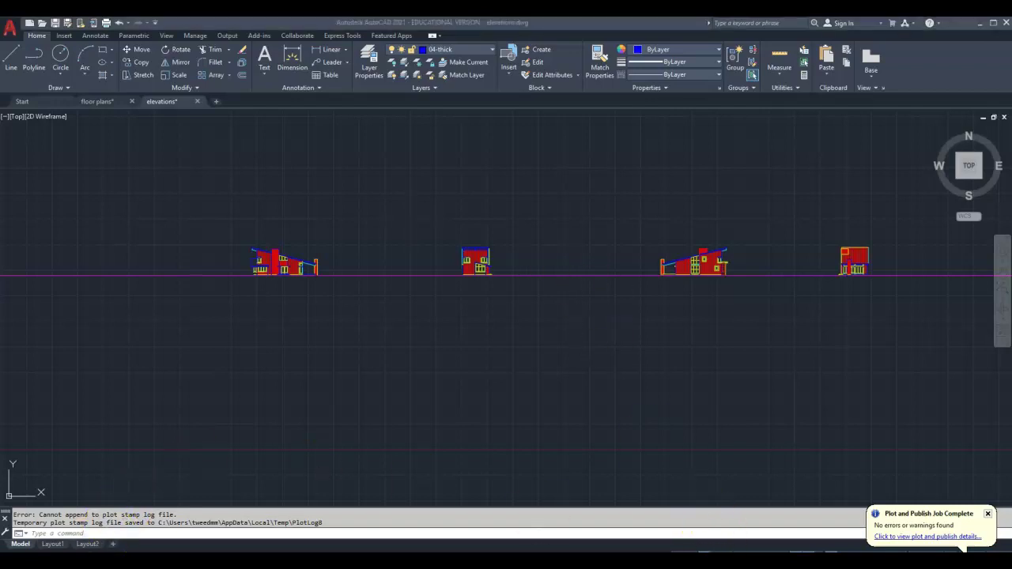